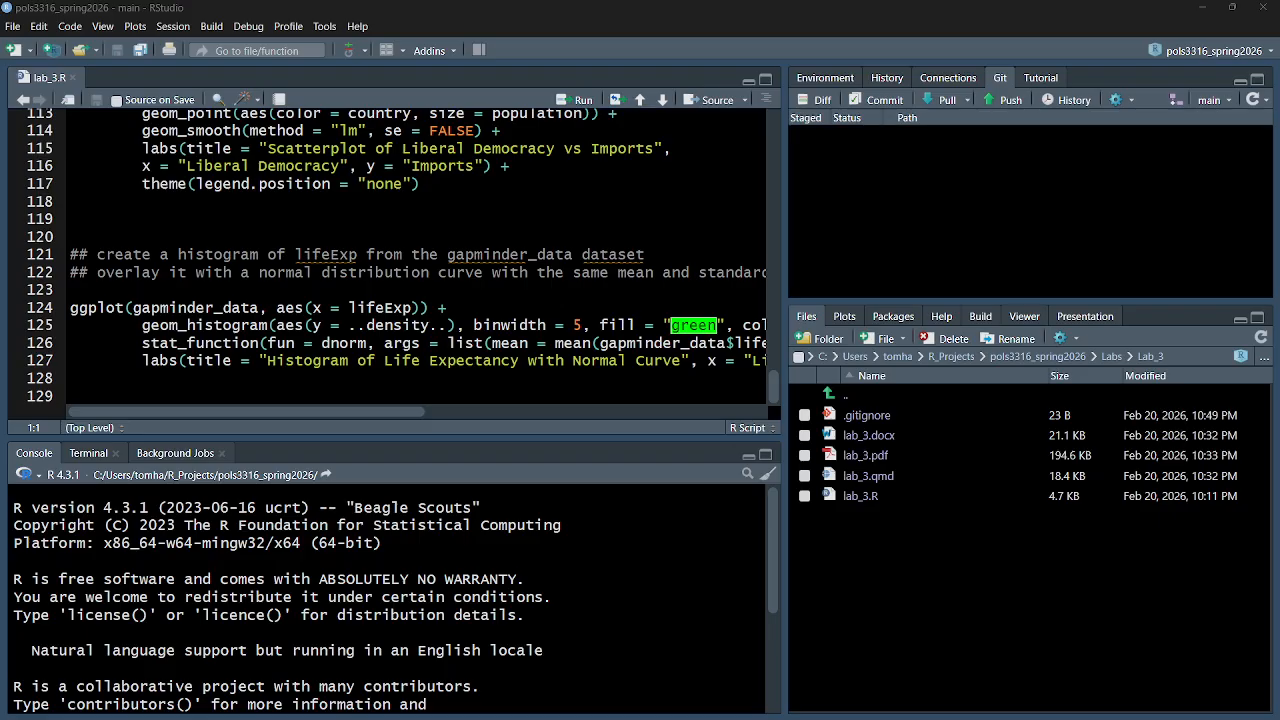
Run the entire lab_3.R script to generate its plots
left_click(458, 378)
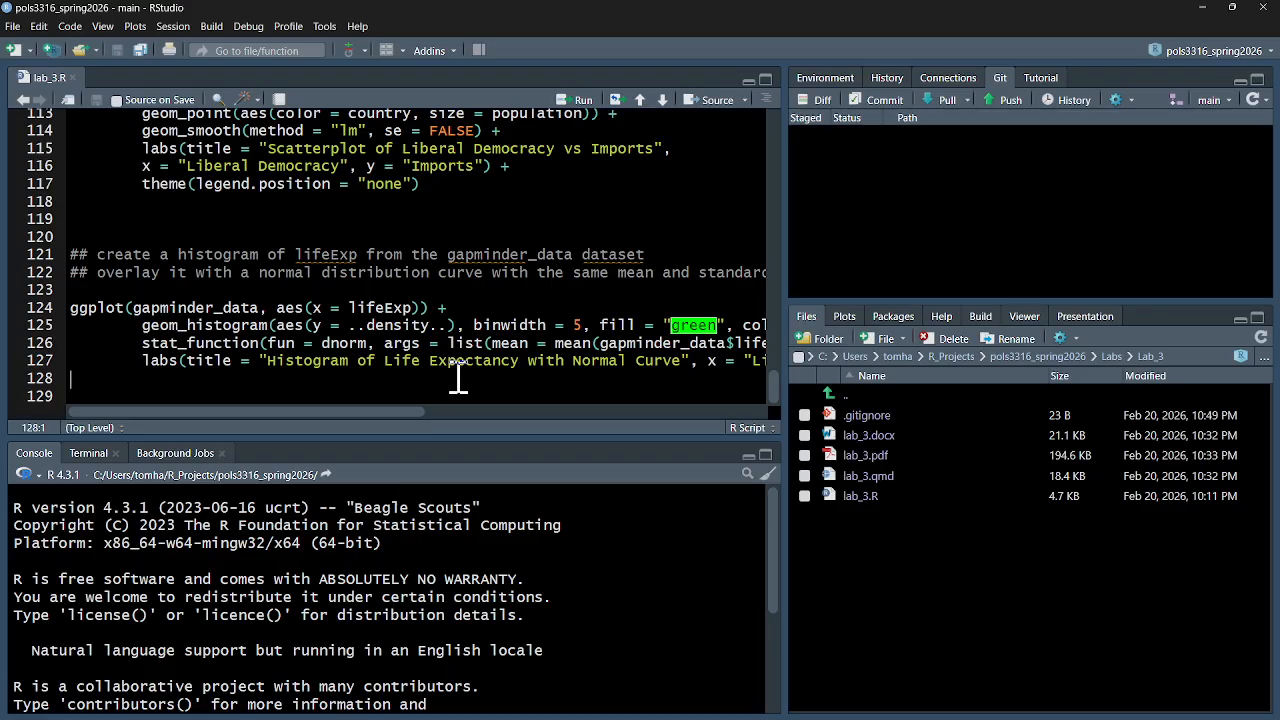
key("ctrl+a")
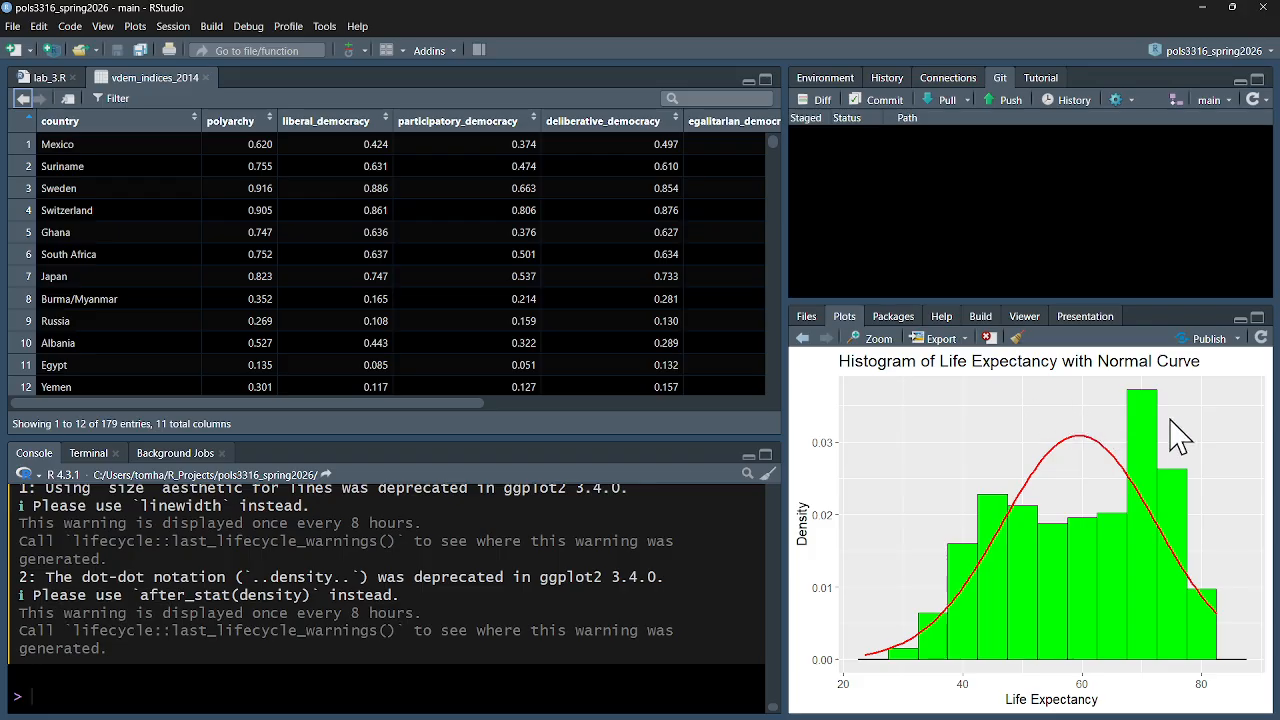
Start saving the life expectancy histogram as an image with the file name histogram_life_expectancy_normal_curve
left_click(964, 339)
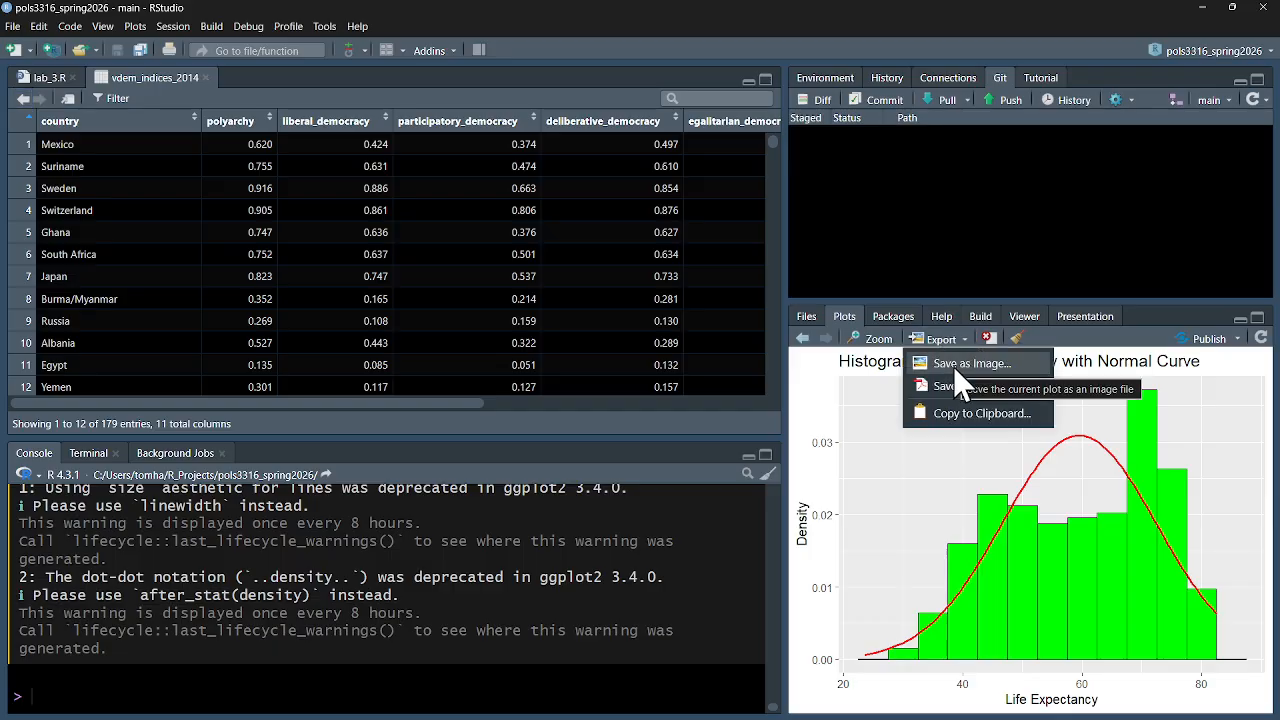
left_click(953, 366)
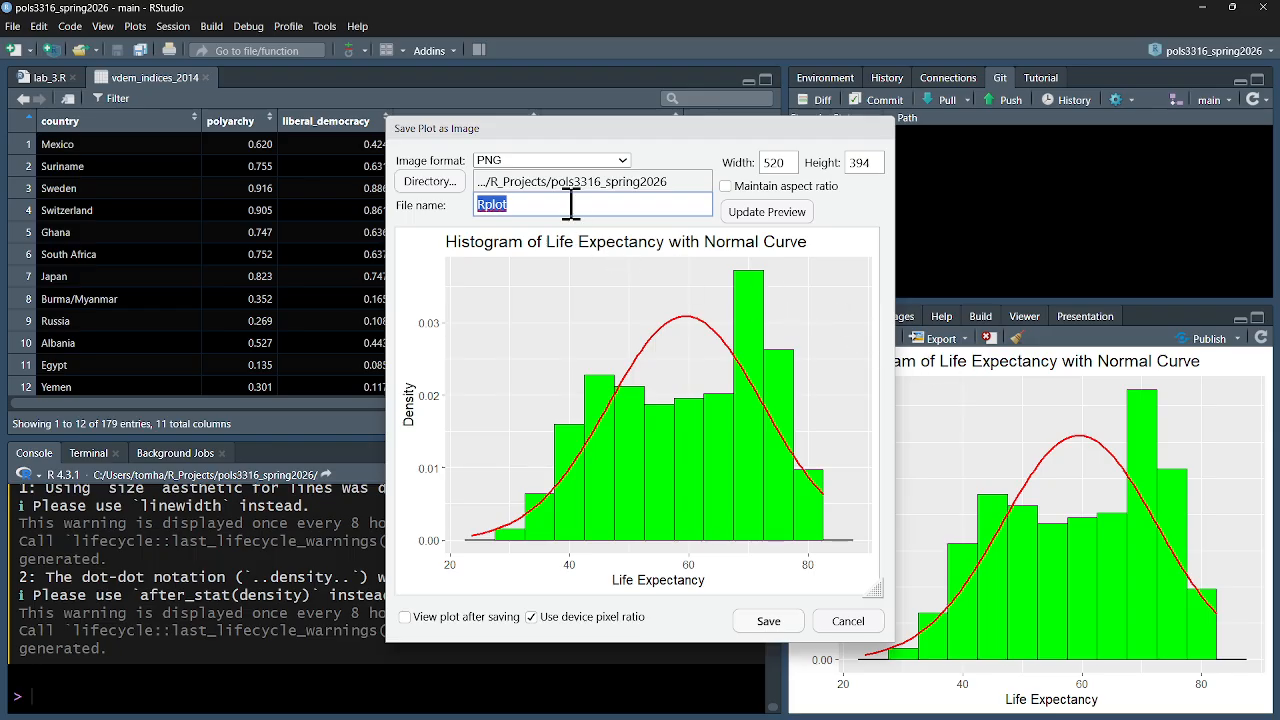
left_click_drag(571, 204, 434, 197)
type("histogram")
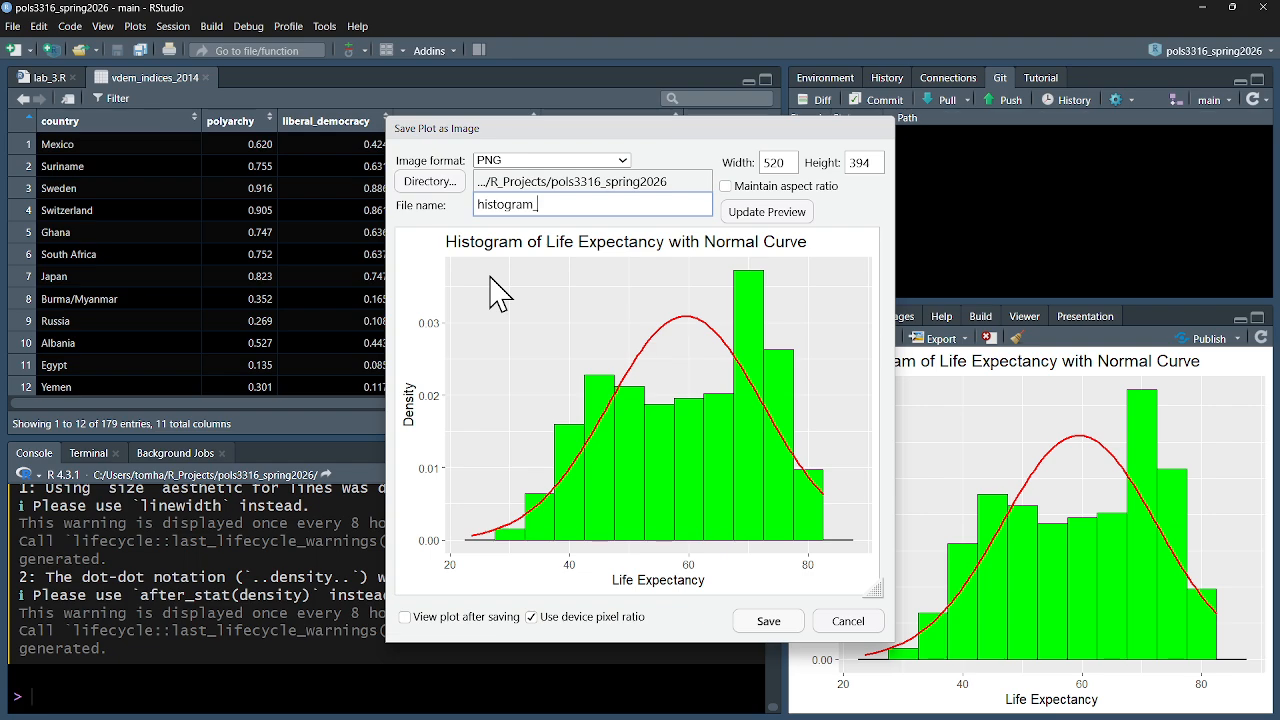
type("_life_expectancy_normal_curve")
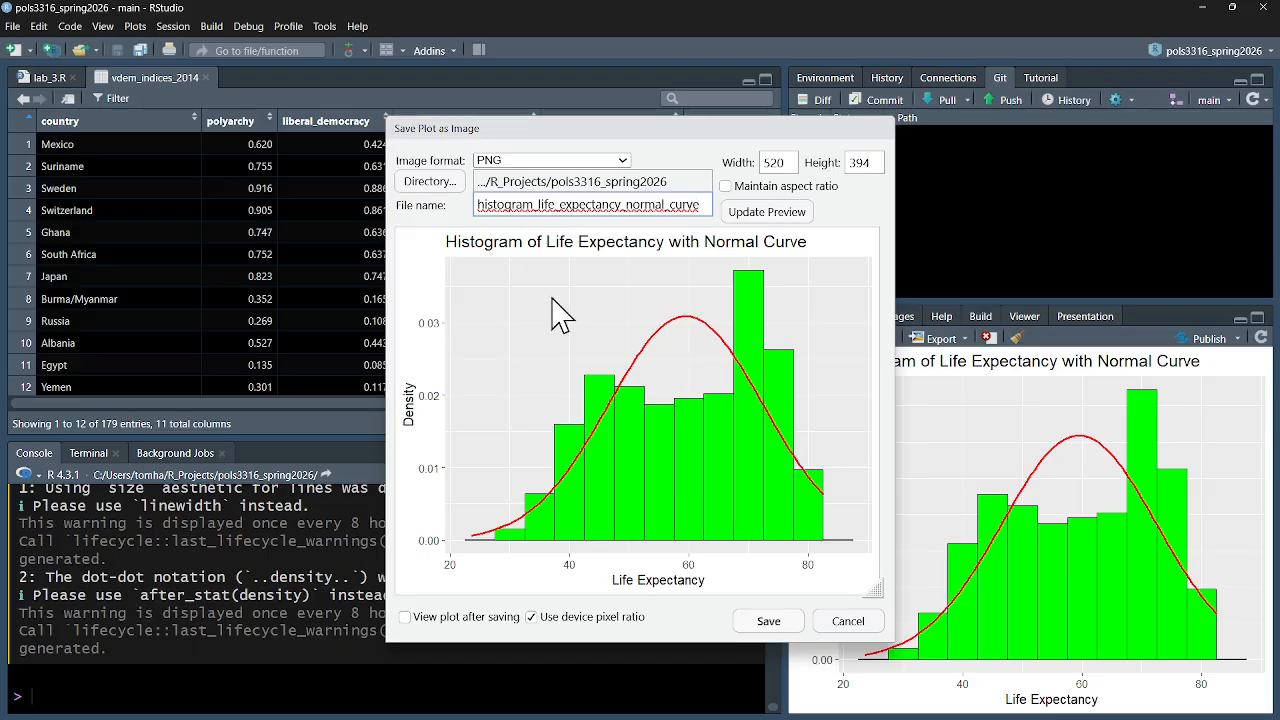
Create a folder named "r studio plots" on the Desktop and set it as the image's save directory
left_click(704, 183)
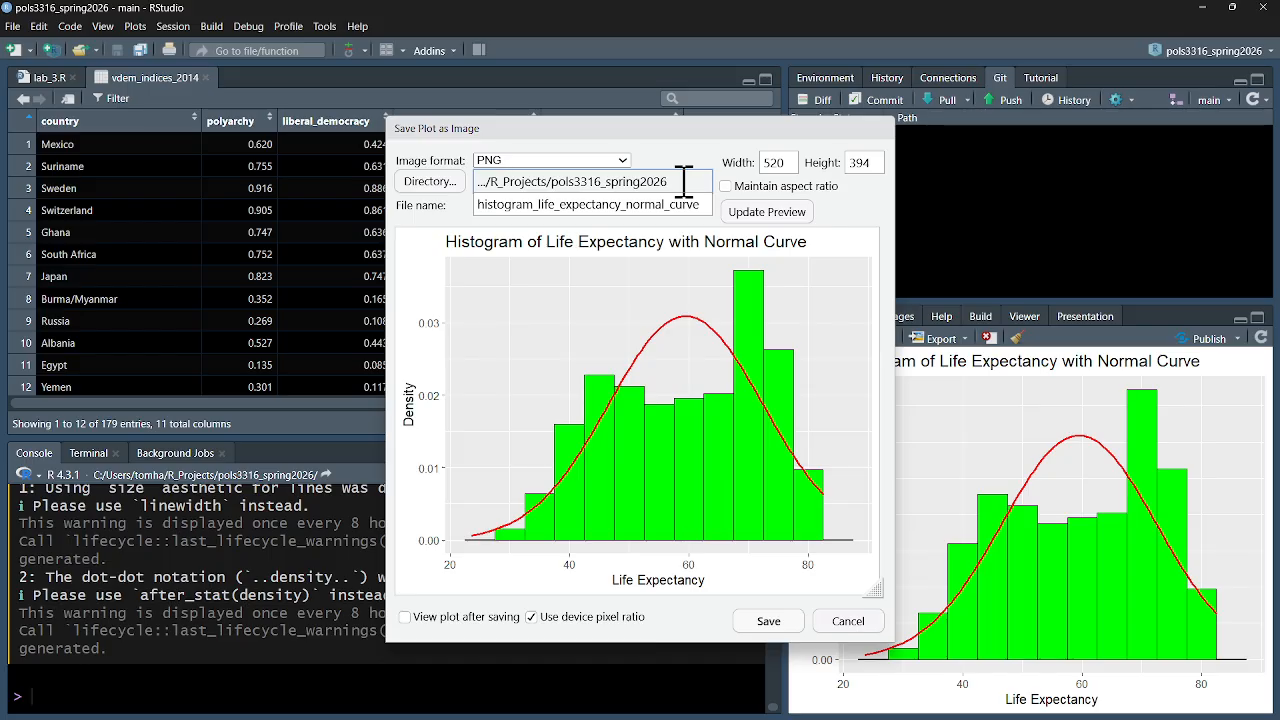
left_click(440, 186)
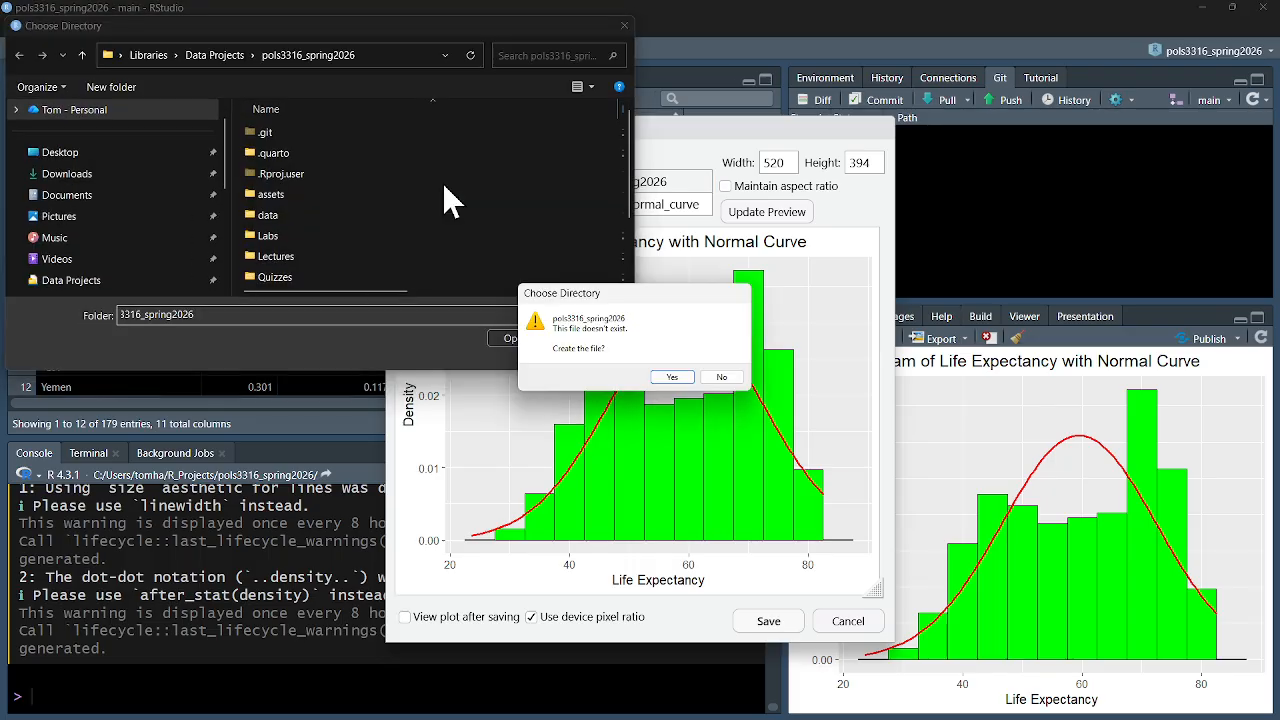
left_click(724, 381)
left_click(70, 153)
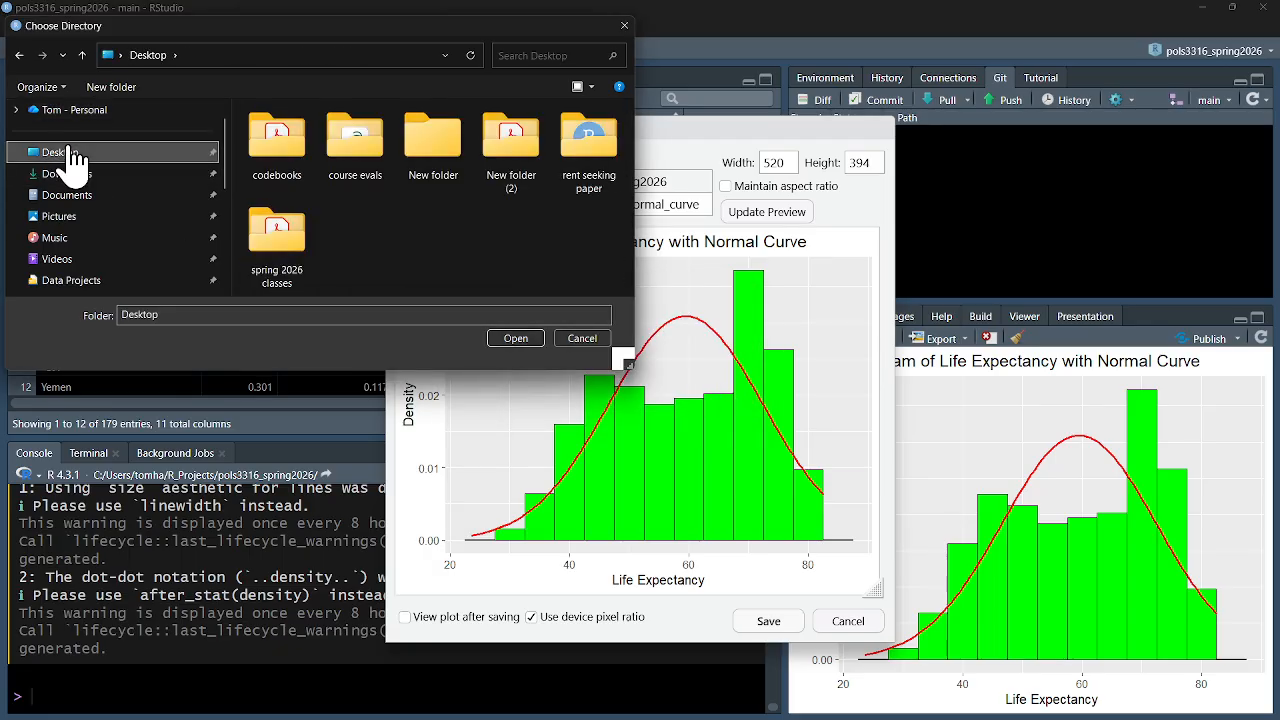
left_click(119, 89)
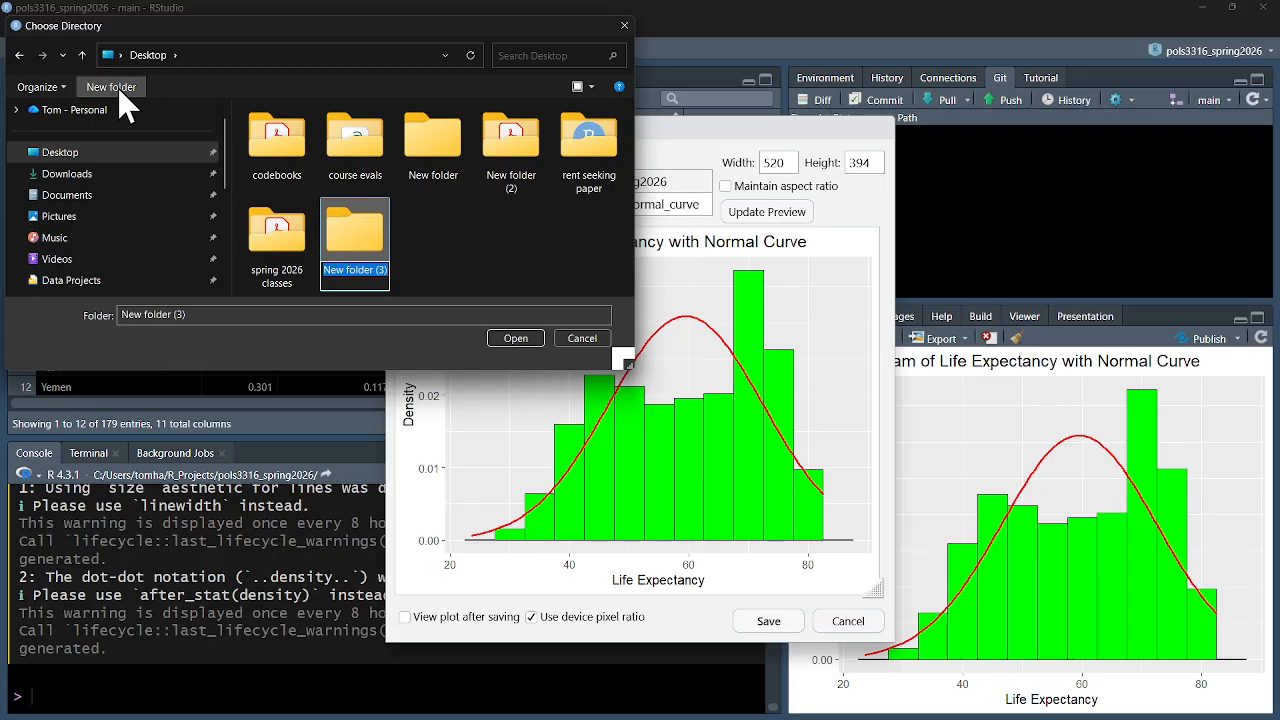
type("r st")
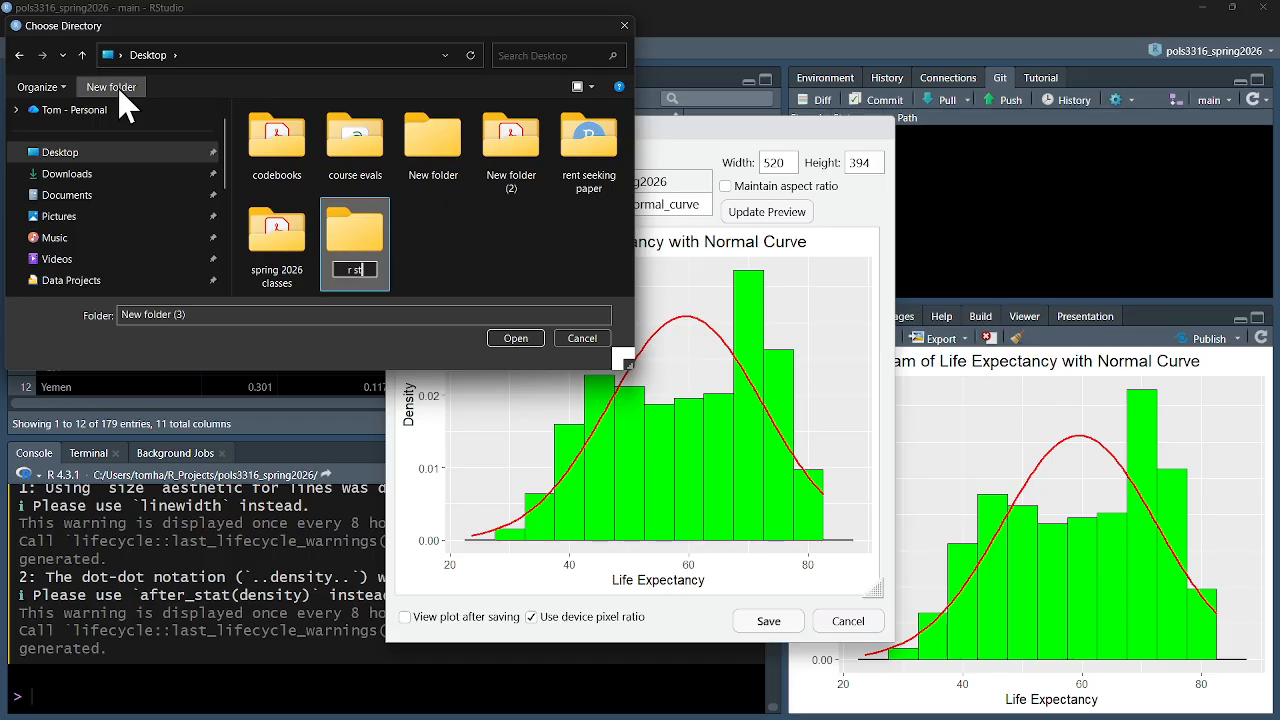
type("udio polots")
key("Return")
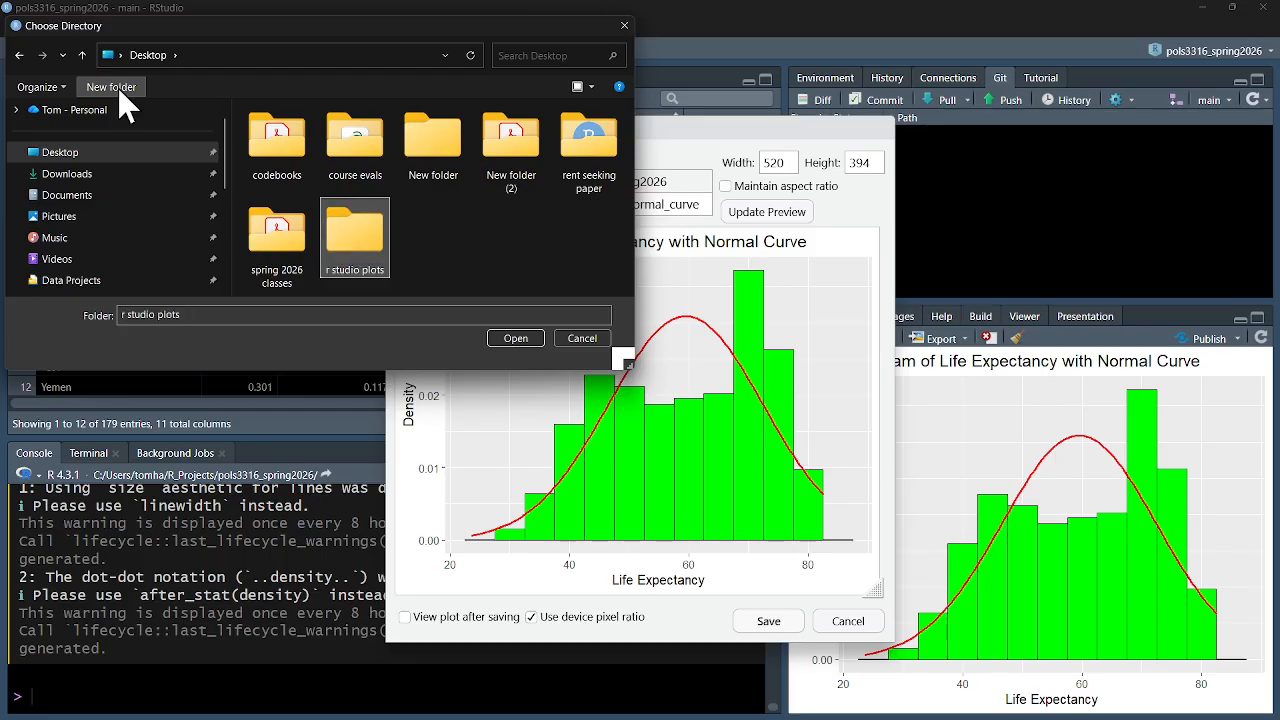
key("Return")
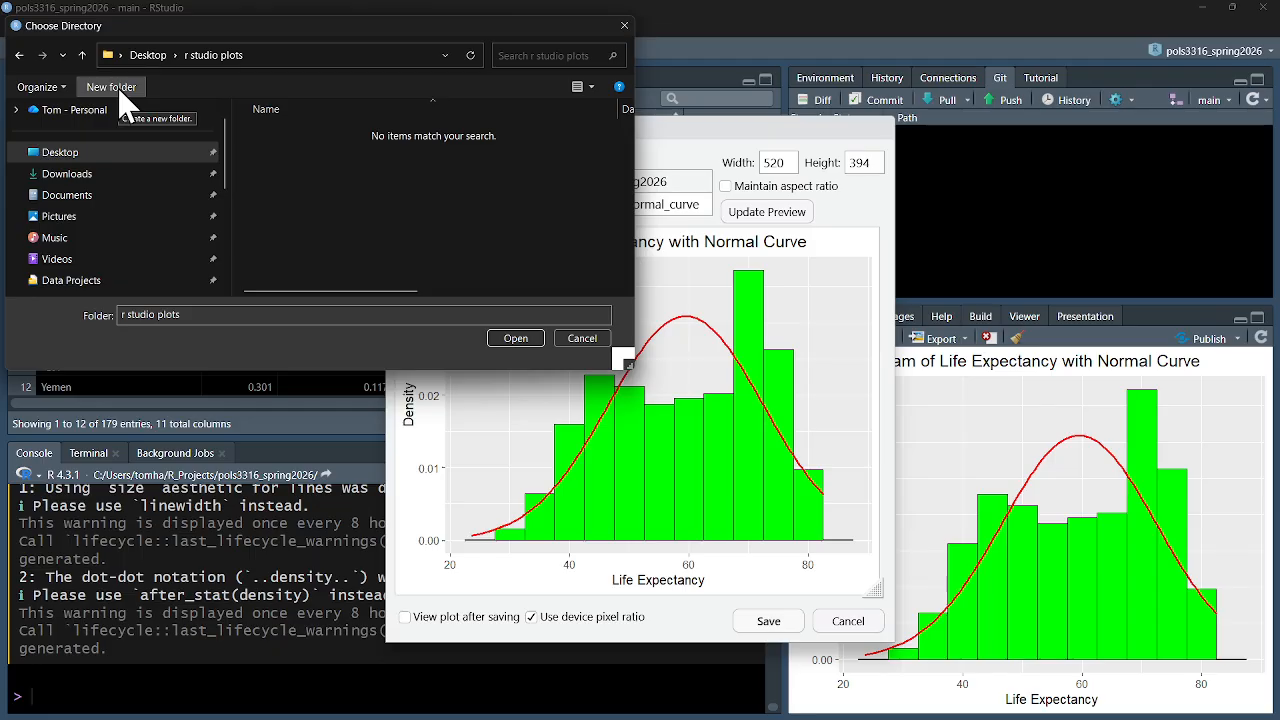
left_click(514, 338)
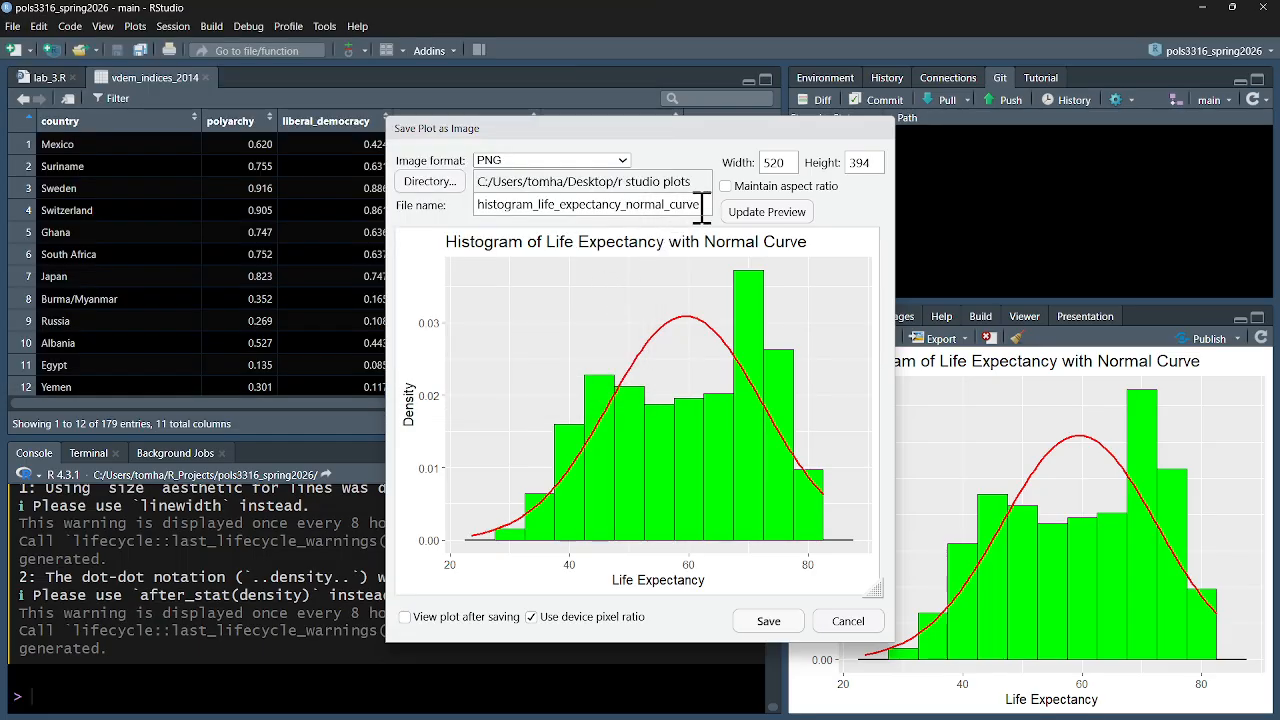
Change the image's file name to my_plot_lab3 and save the plot
left_click_drag(707, 208, 428, 214)
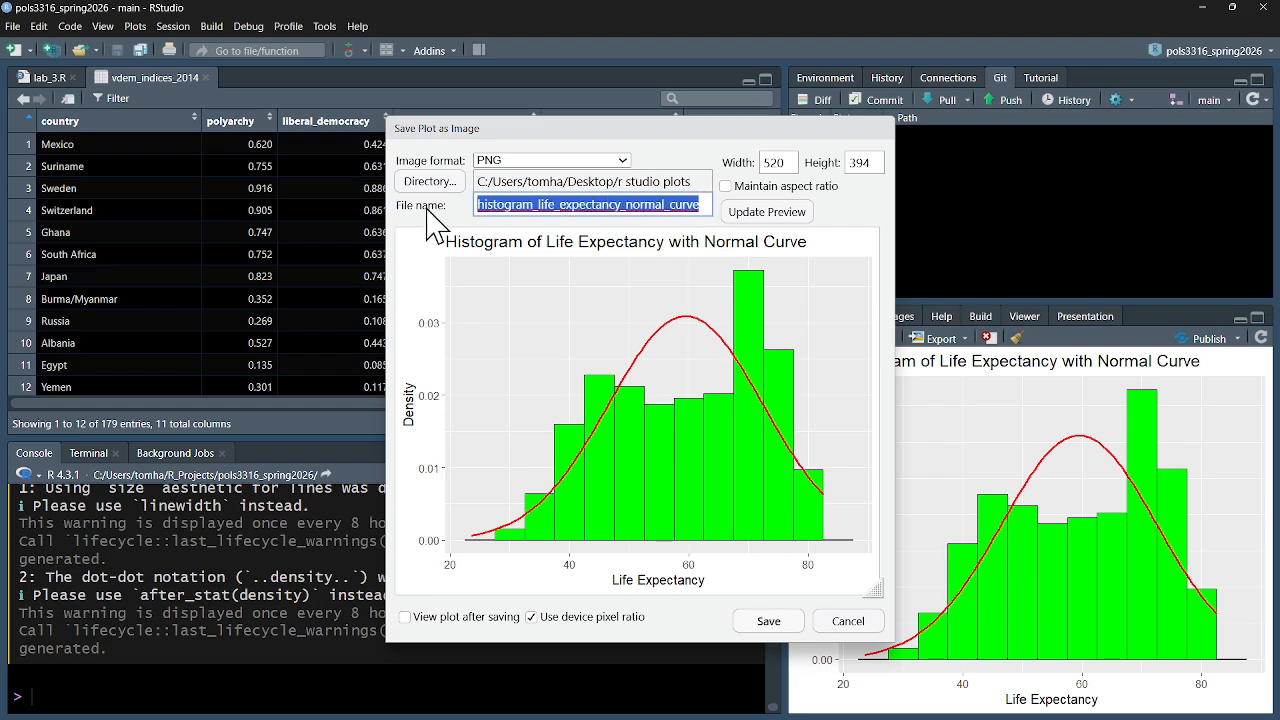
type("my_")
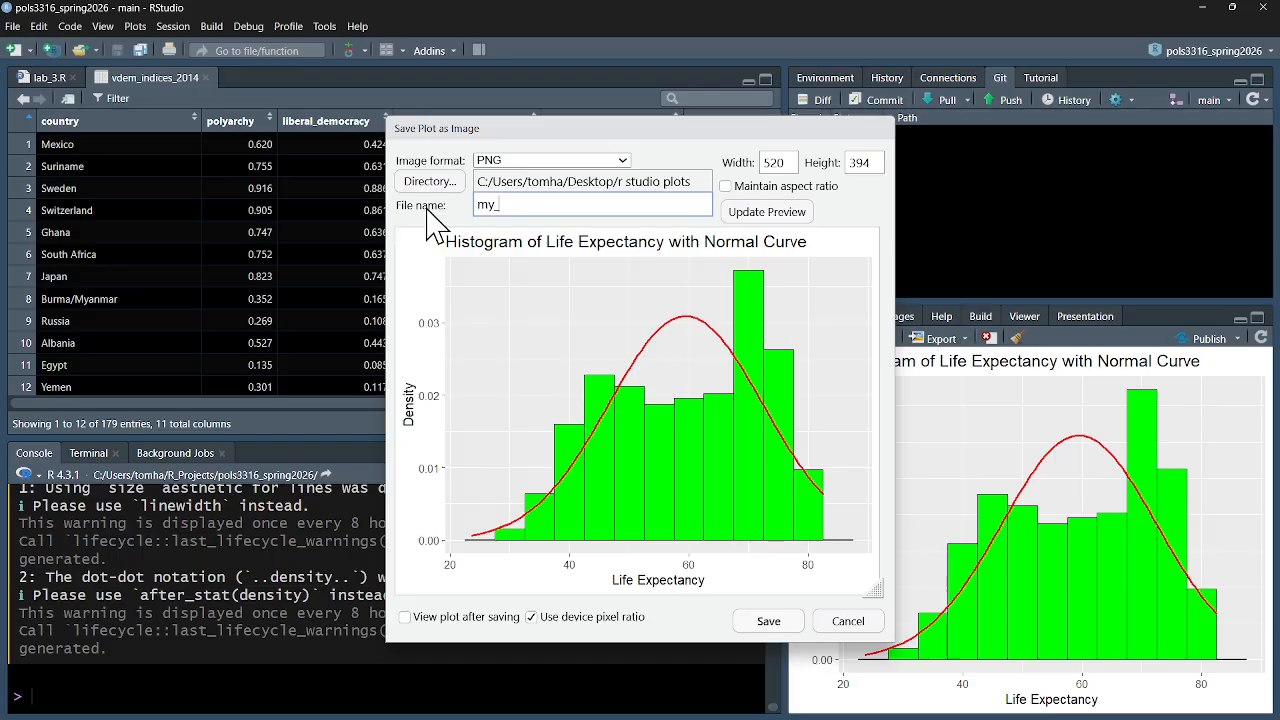
type("plot_lab3")
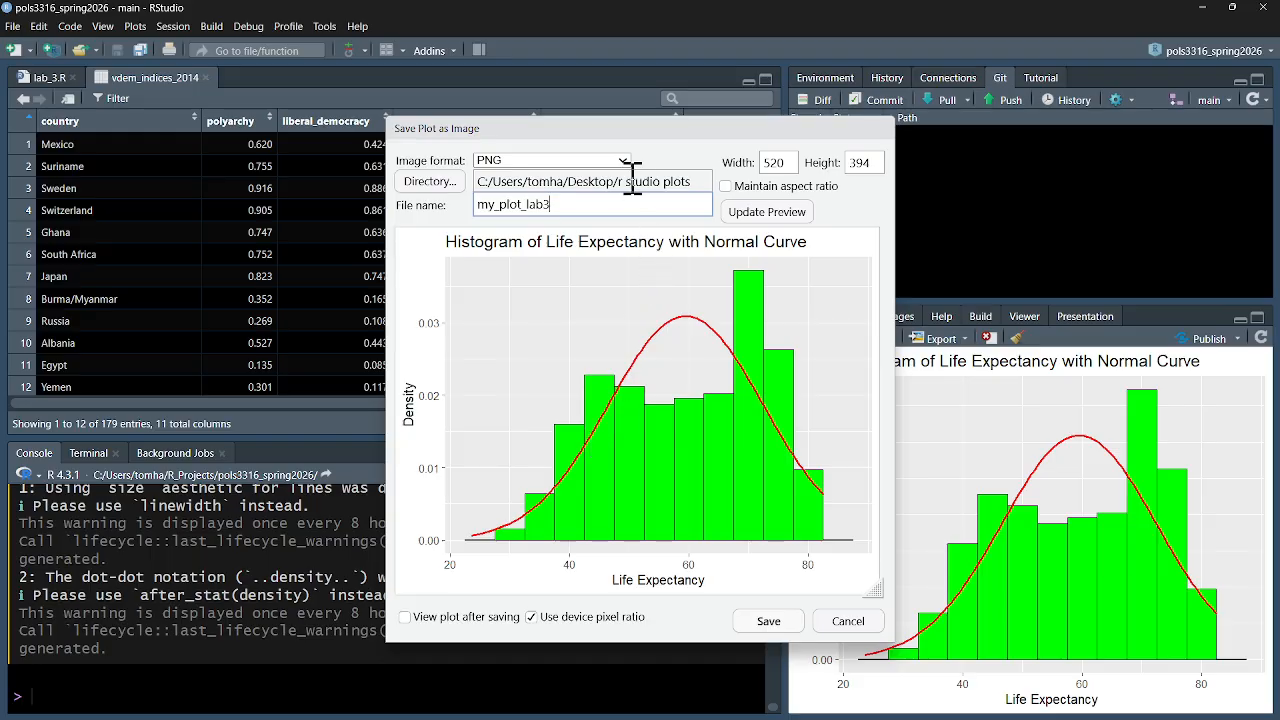
left_click(762, 622)
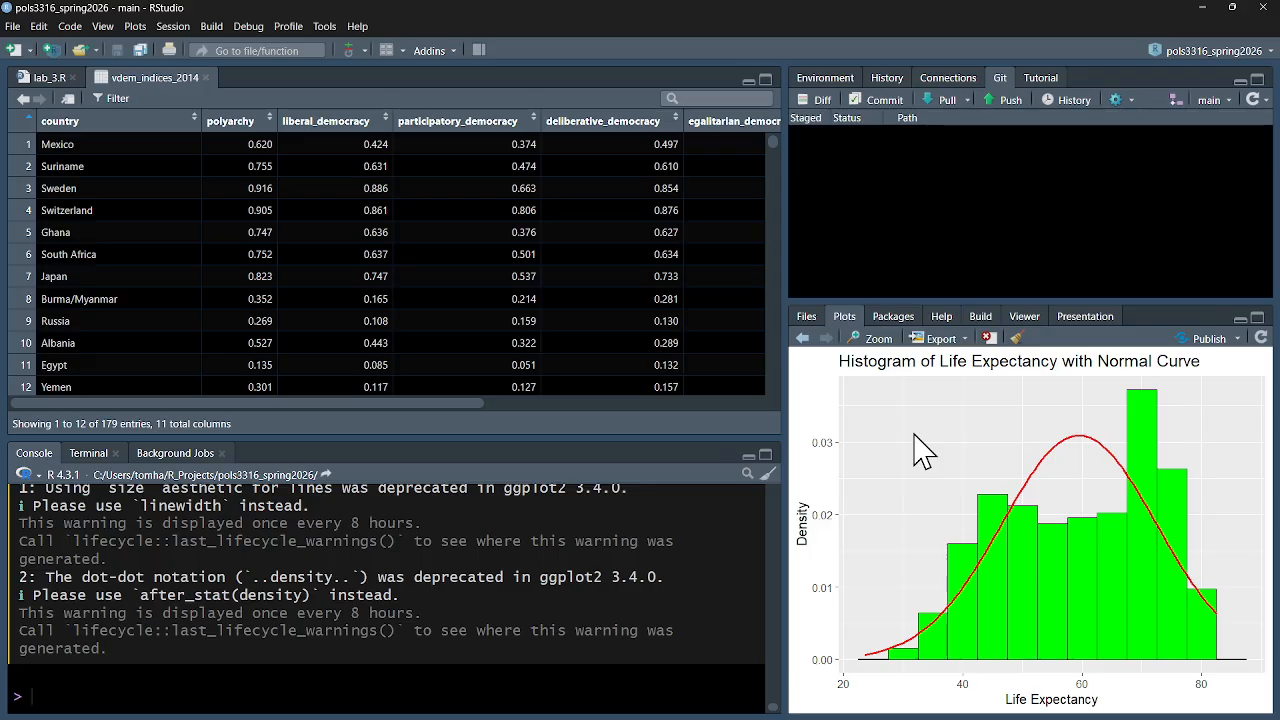
Close the vdem_indices_2014 data view and go back through the plots to the Histogram of Log GDP per Capita
left_click(205, 77)
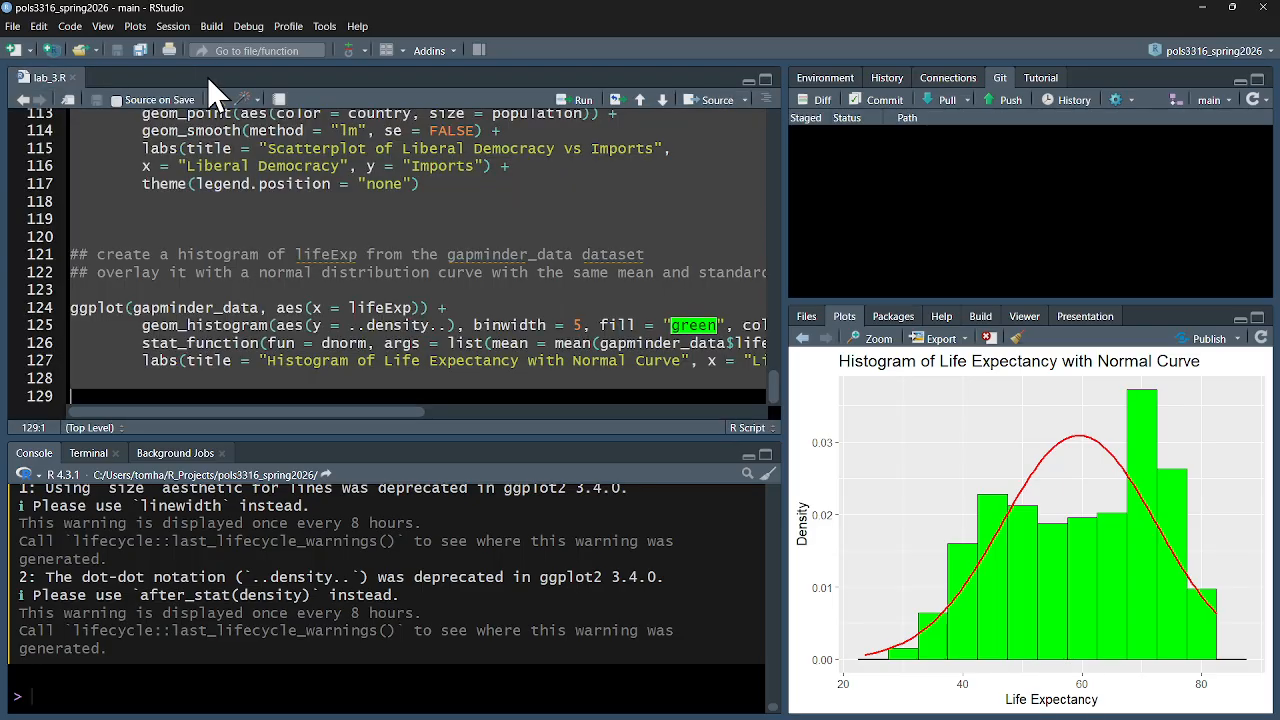
left_click(804, 340)
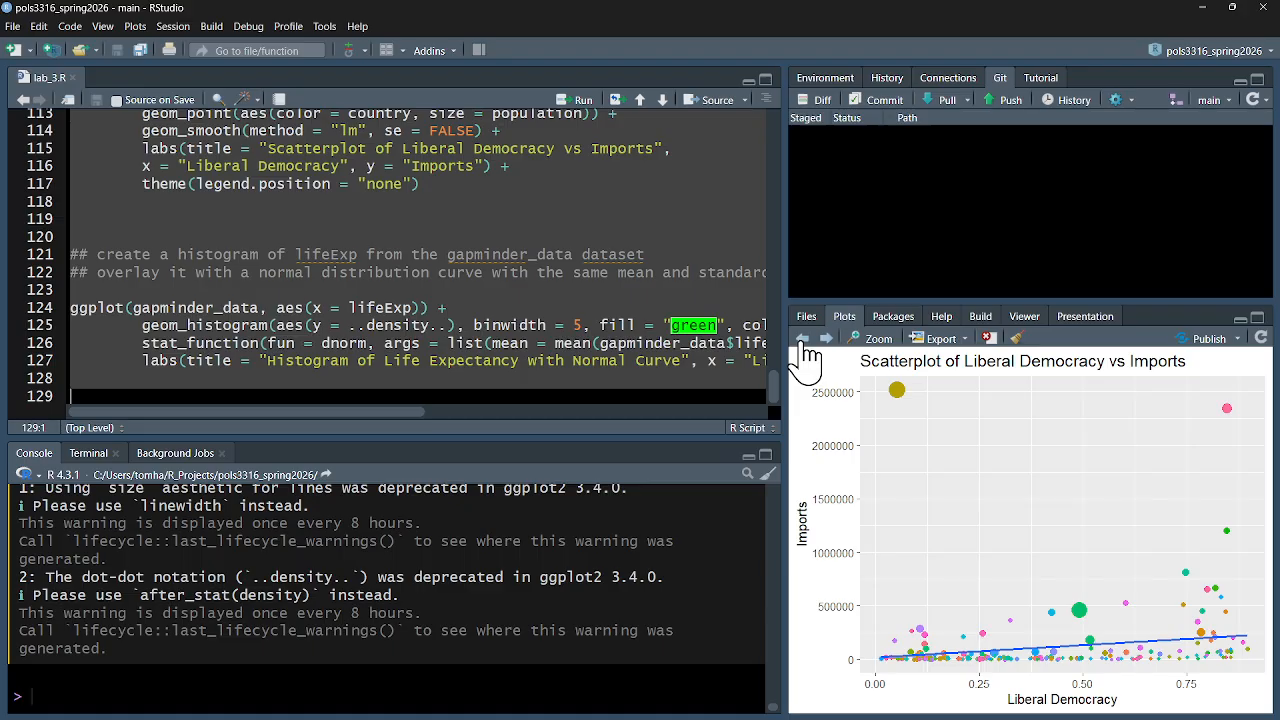
left_click(804, 340)
left_click(804, 341)
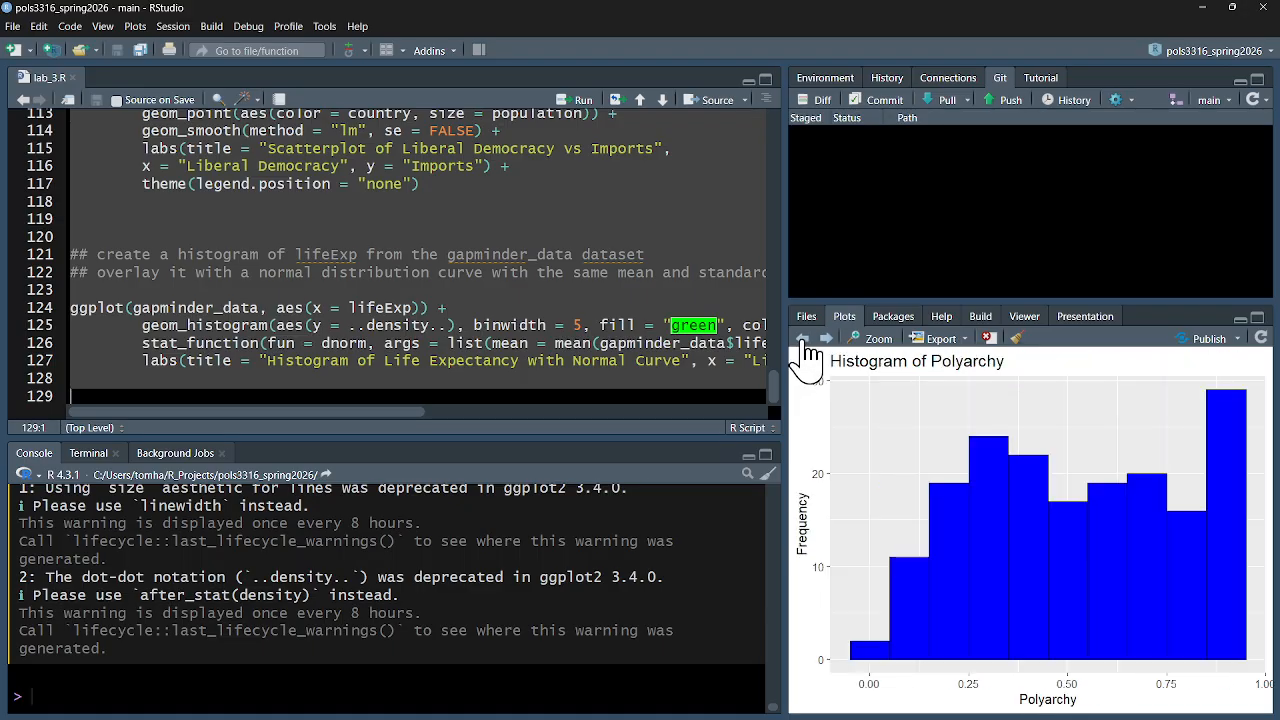
left_click(804, 341)
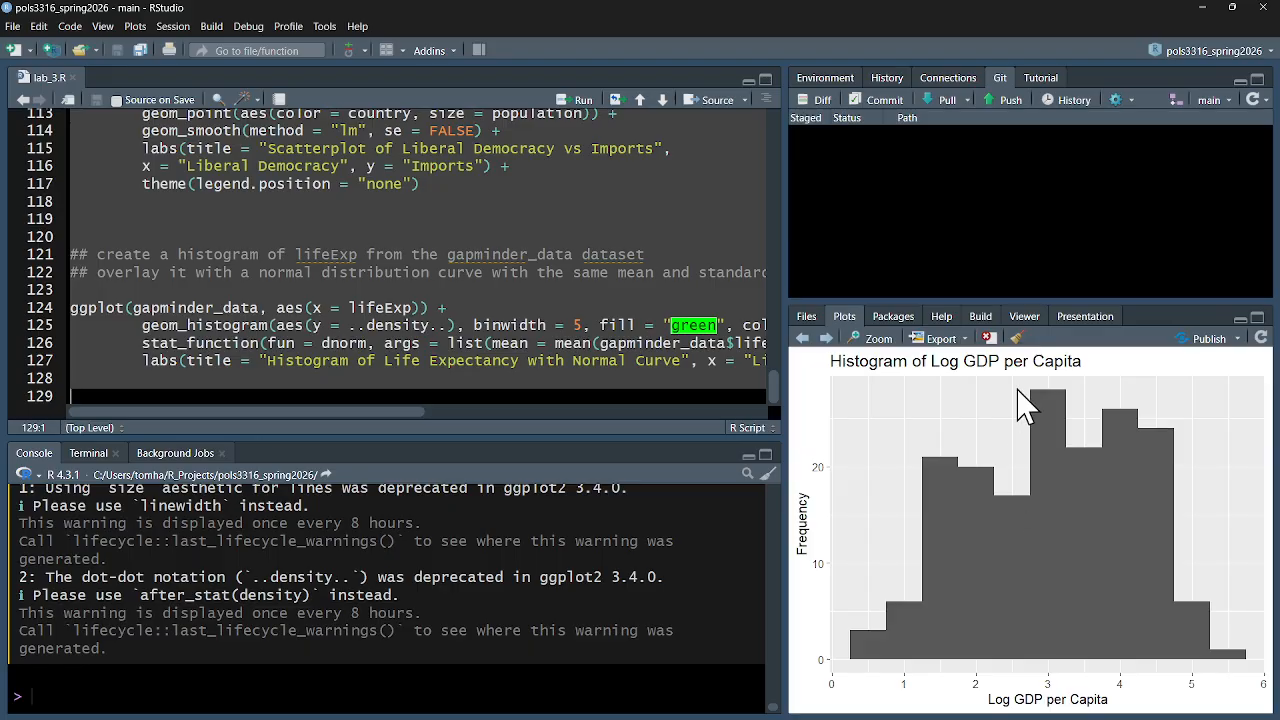
Save the Log GDP per Capita histogram as a PNG image named my_lab3_plot2 in the r studio plots folder
left_click(966, 340)
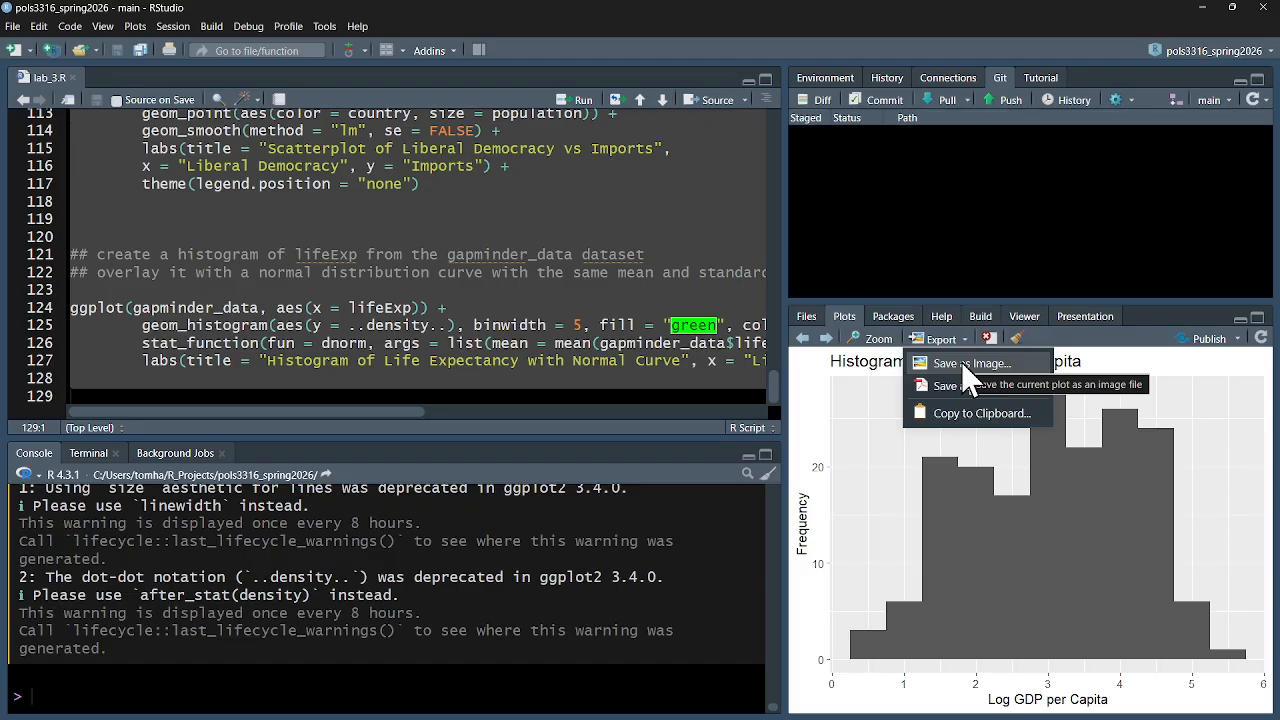
left_click(962, 364)
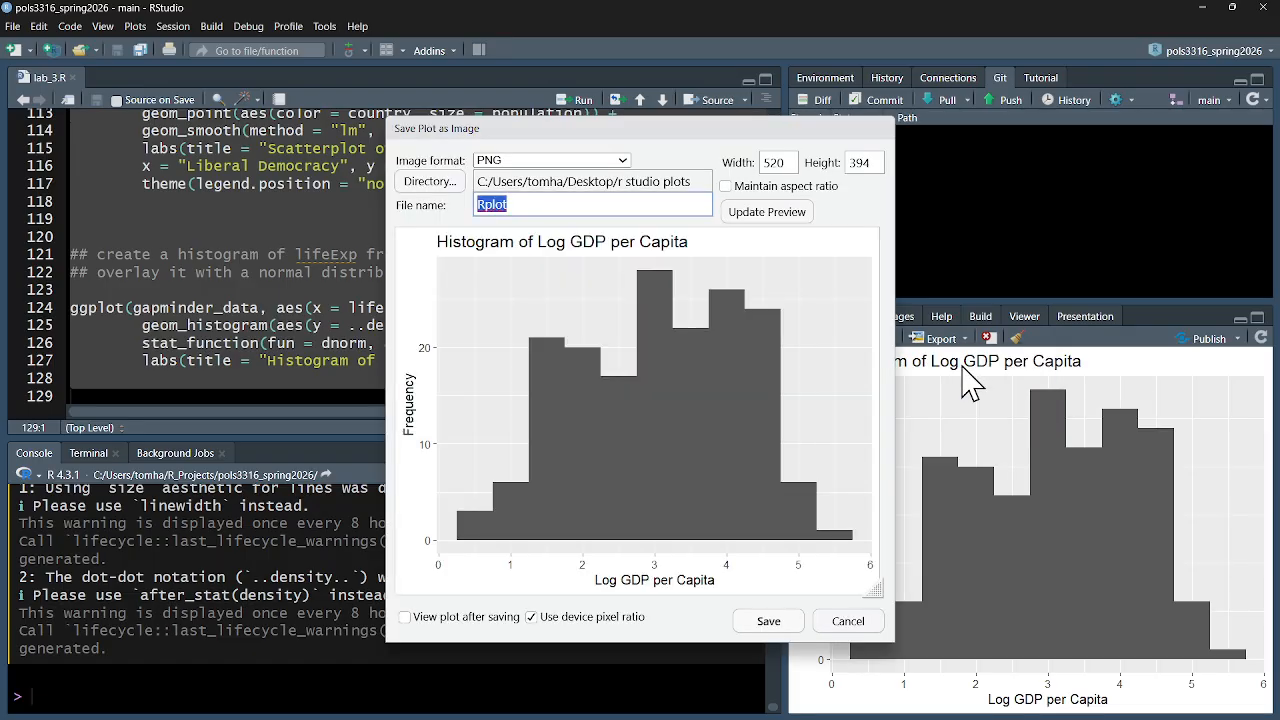
left_click(698, 184)
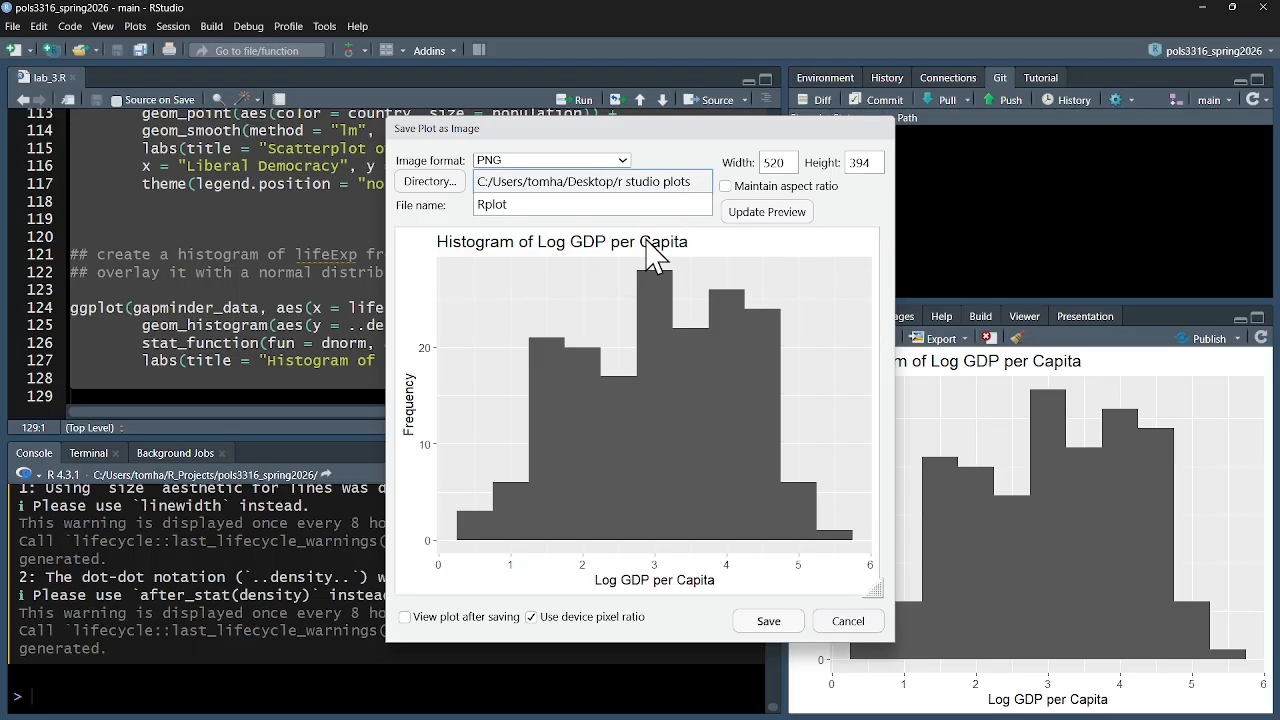
left_click_drag(617, 204, 420, 215)
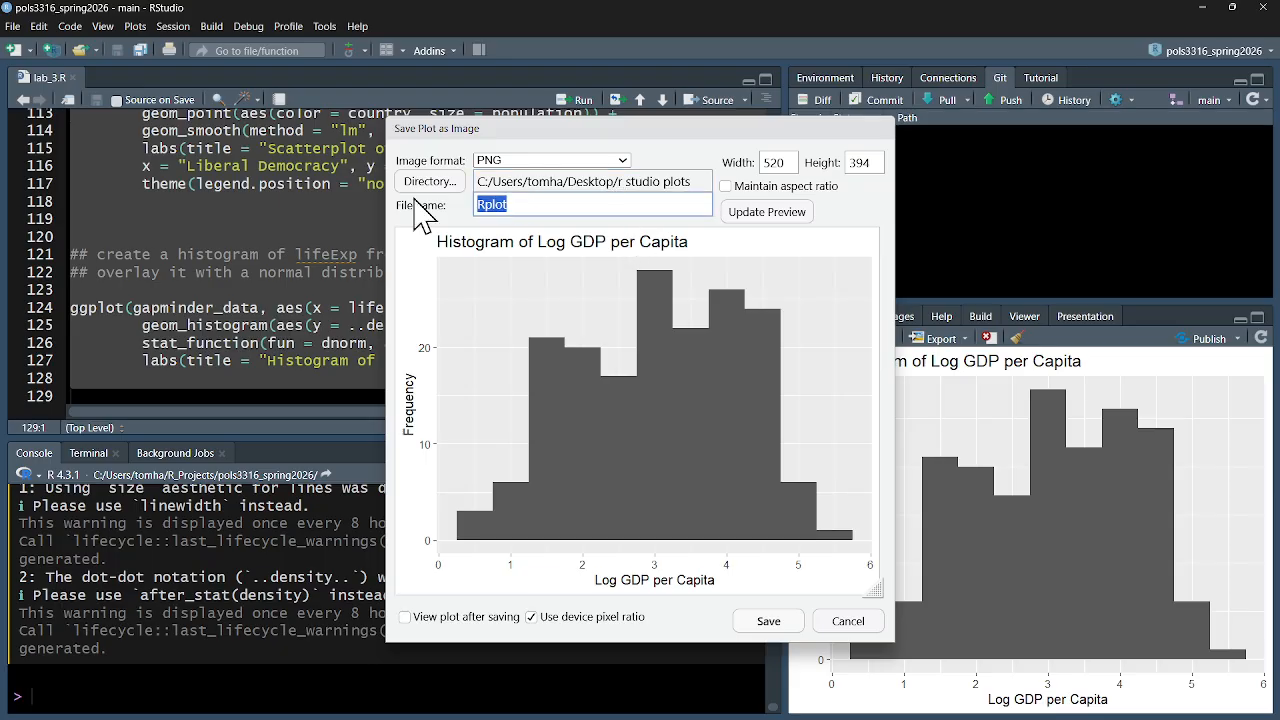
type("my")
type("_lab")
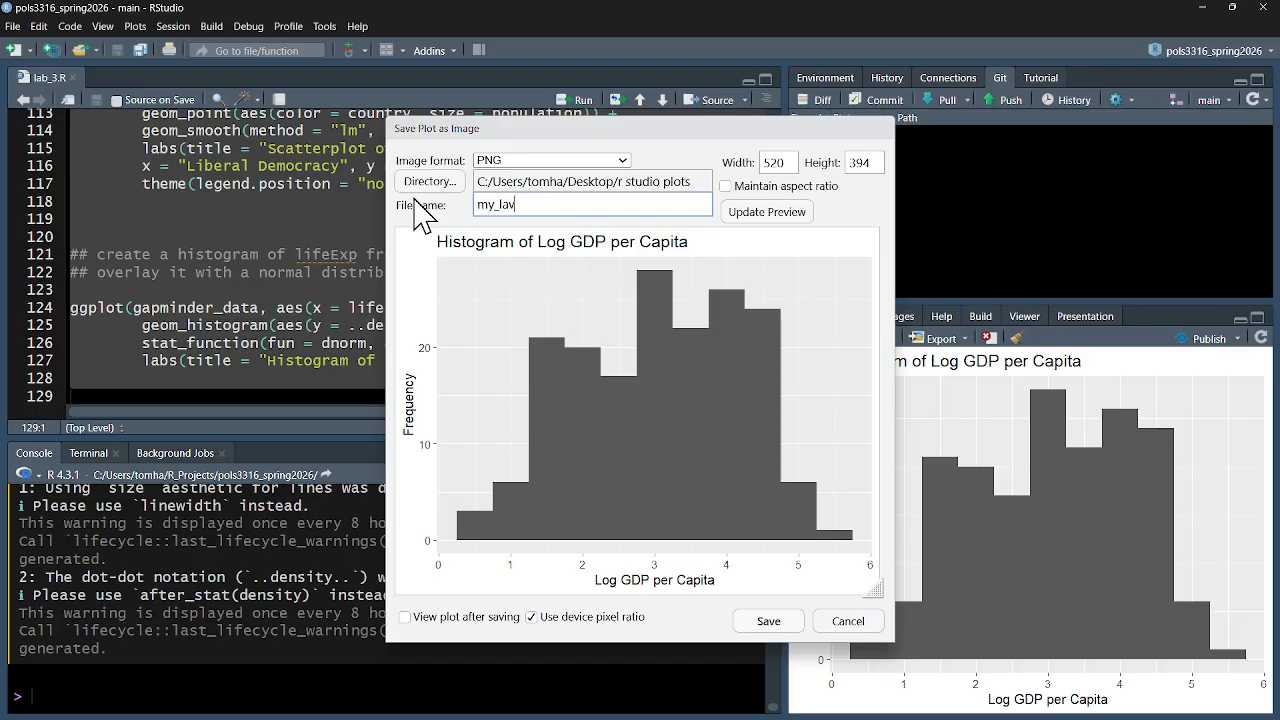
type("3_plot2")
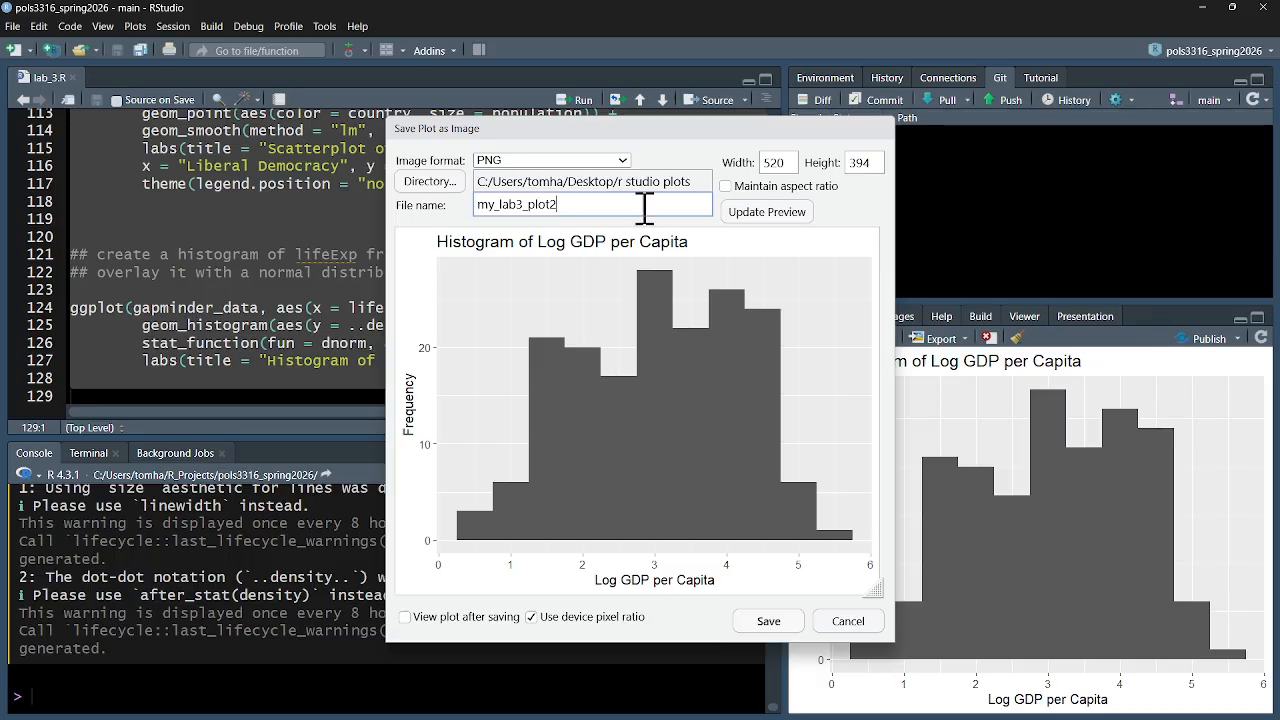
left_click(773, 630)
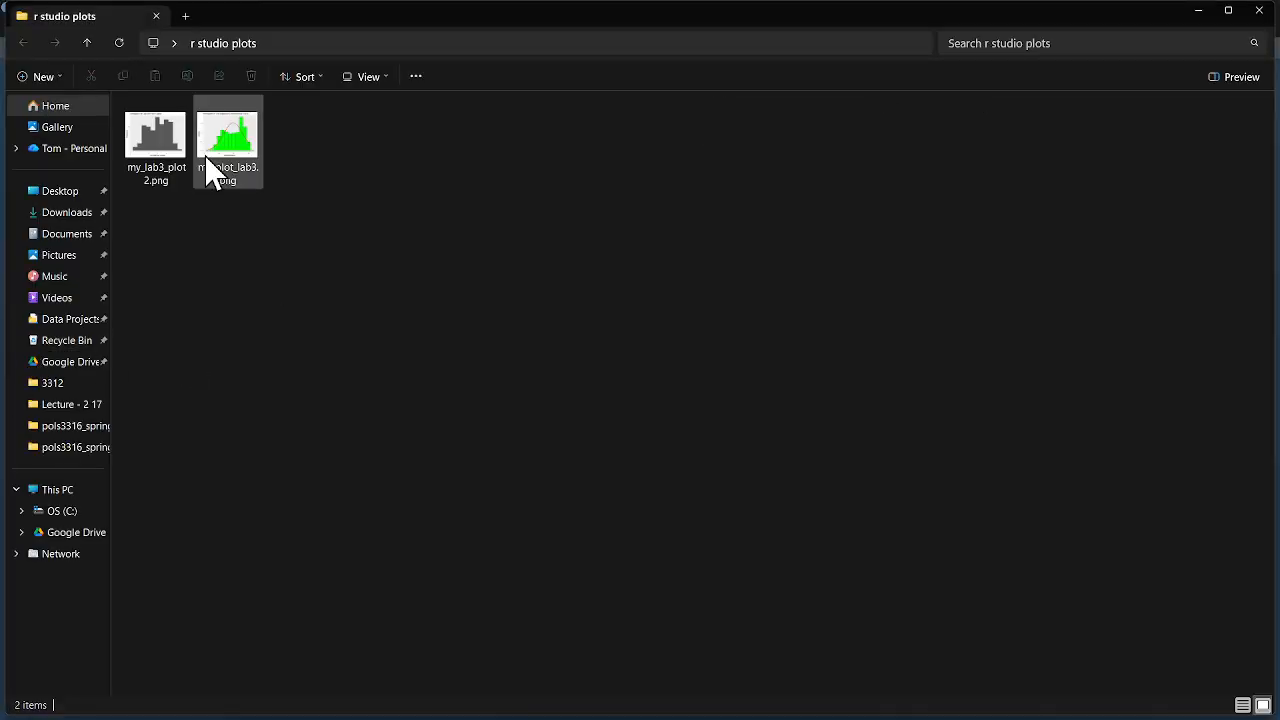
Check the two saved plot images in the r studio plots folder, and close the folder window
left_click(164, 134)
left_click(245, 157)
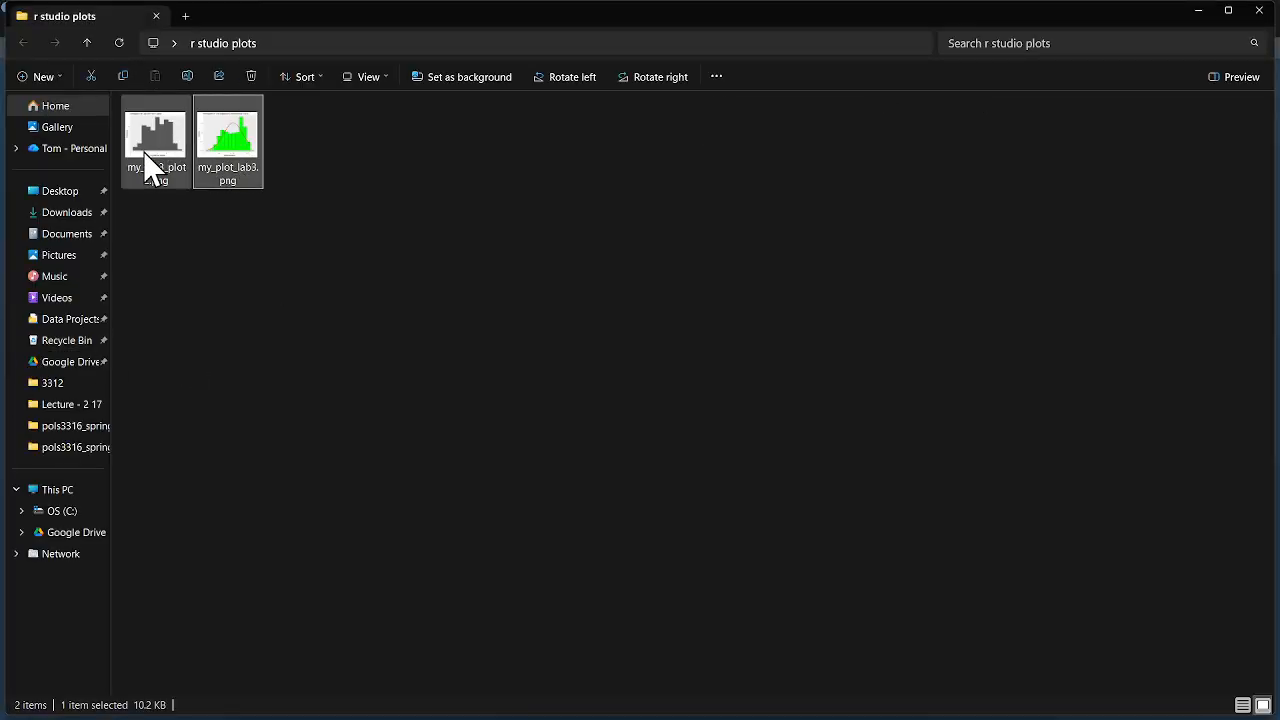
left_click(170, 152)
left_click(258, 152)
left_click(140, 155)
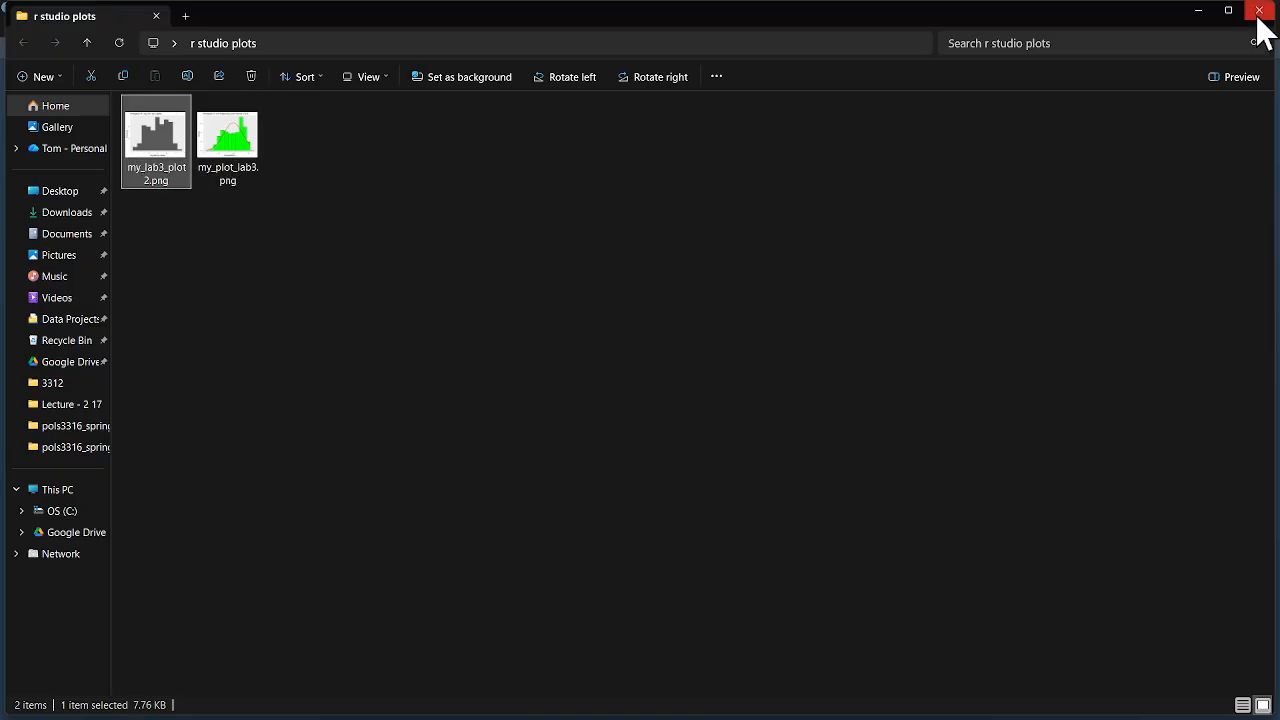
left_click(314, 147)
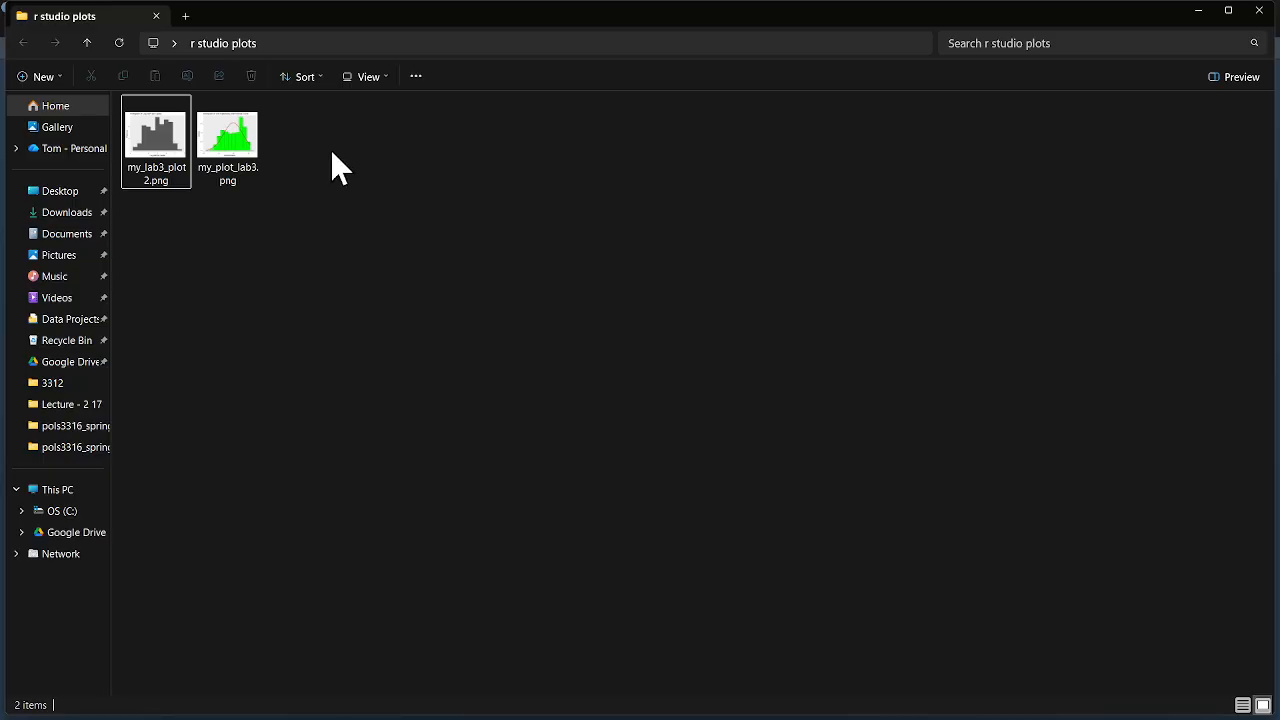
left_click(229, 165)
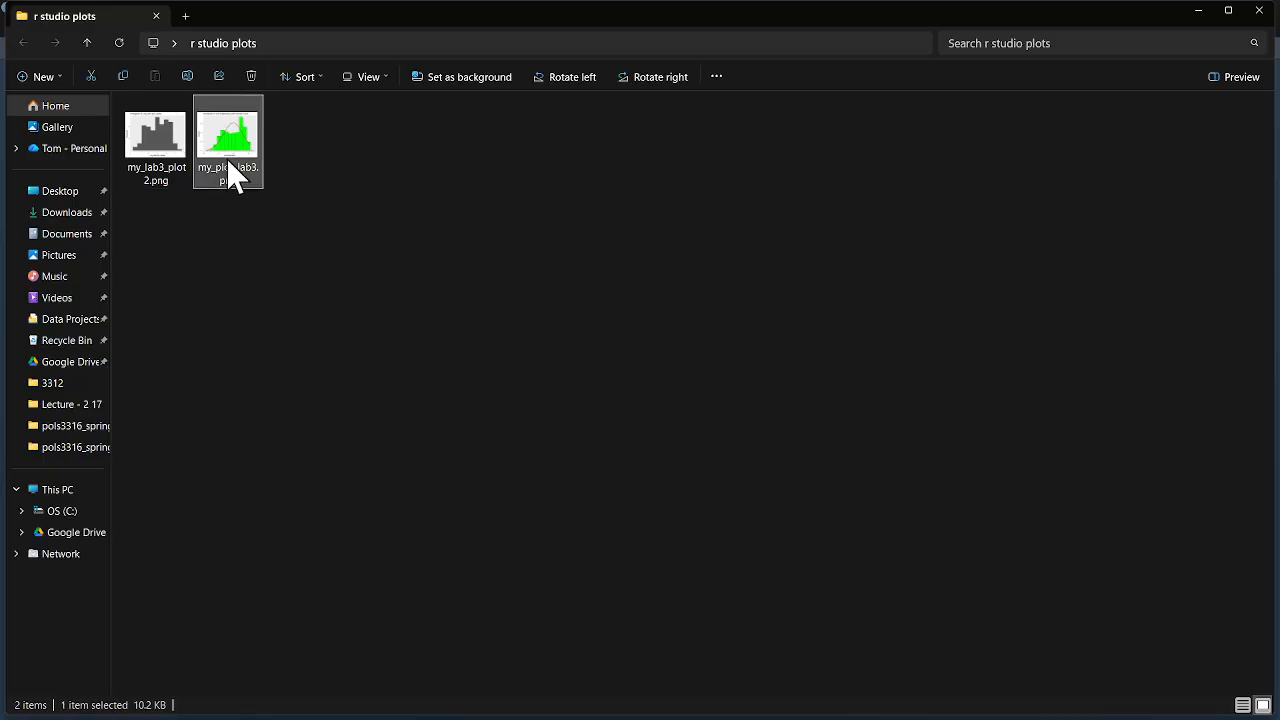
left_click(165, 160)
left_click(1259, 12)
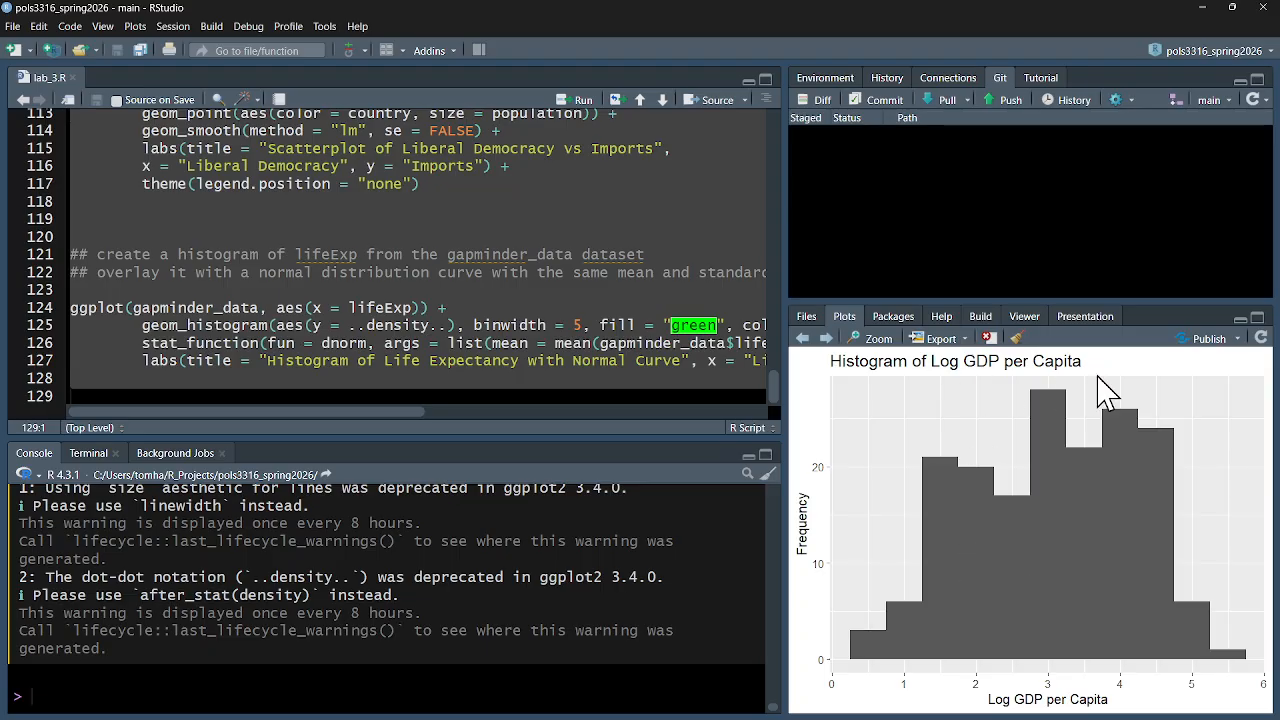
Step forward through the plots to the Histogram of Life Expectancy with Normal Curve
left_click(827, 340)
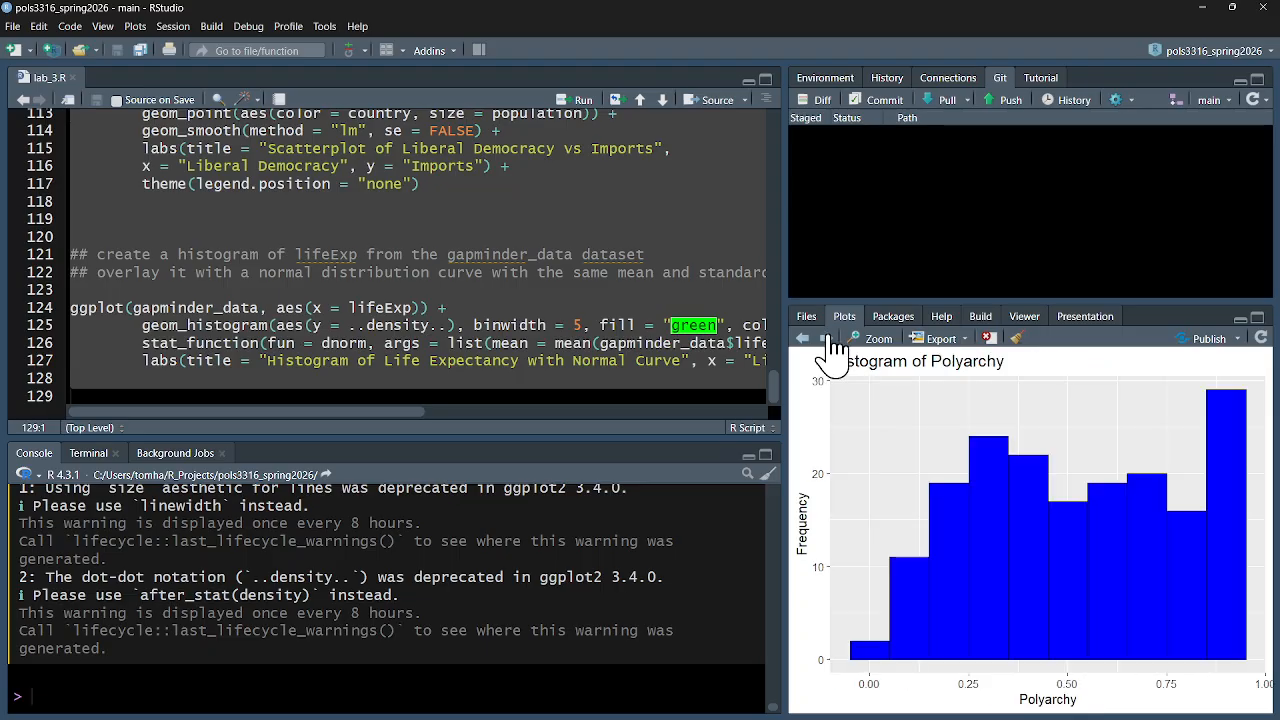
left_click(827, 340)
left_click(828, 340)
left_click(828, 340)
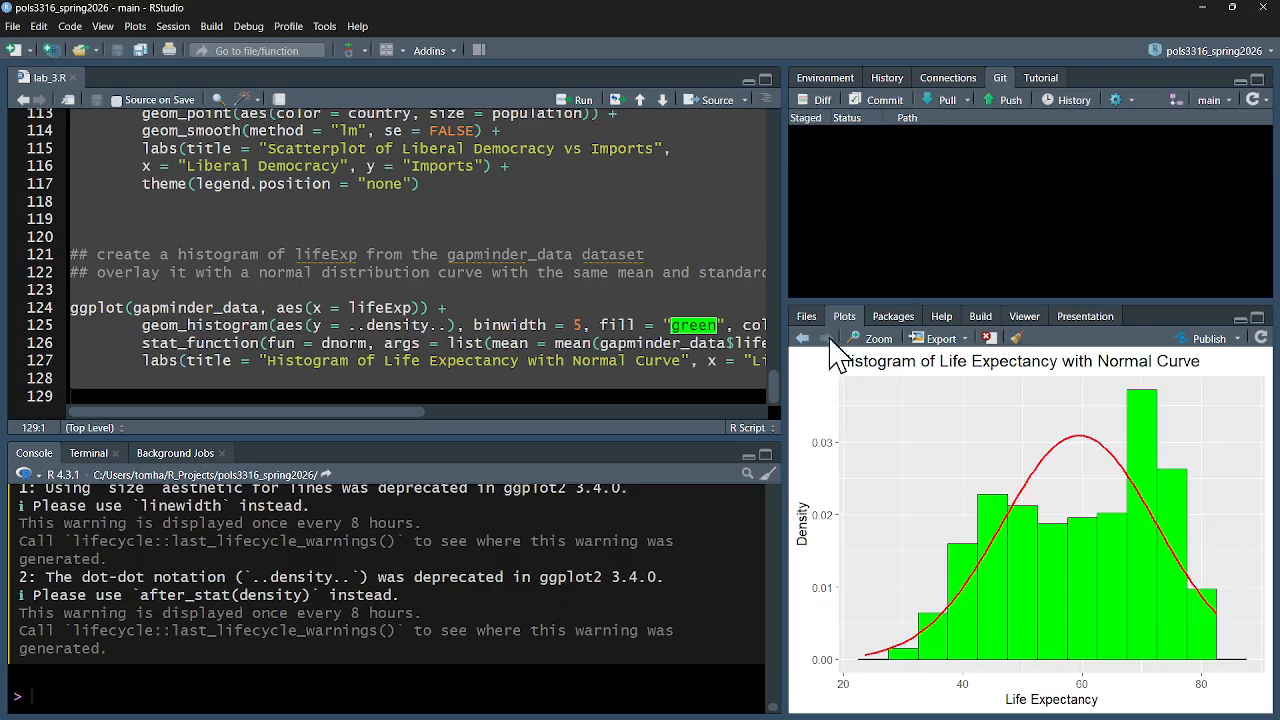